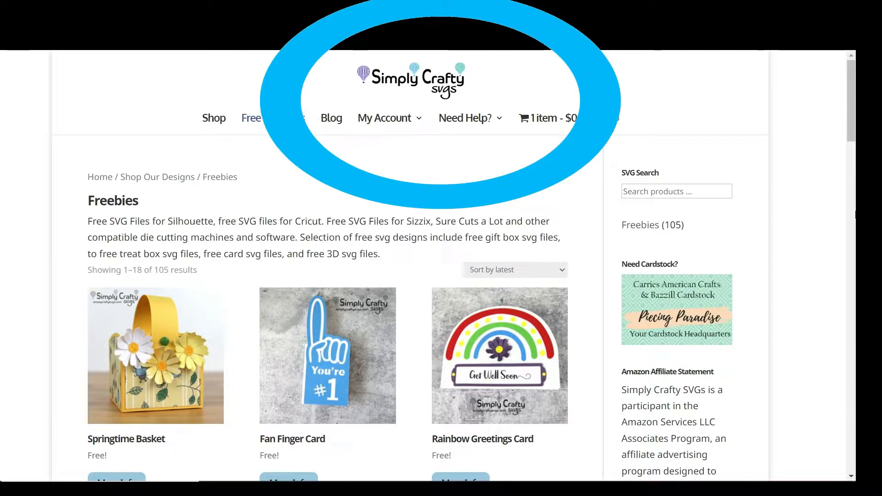
Step: Search the site's SVG designs for "tulip"
mouse_move(852, 130)
left_mouse_down()
mouse_move(852, 146)
mouse_move(852, 124)
left_mouse_up()
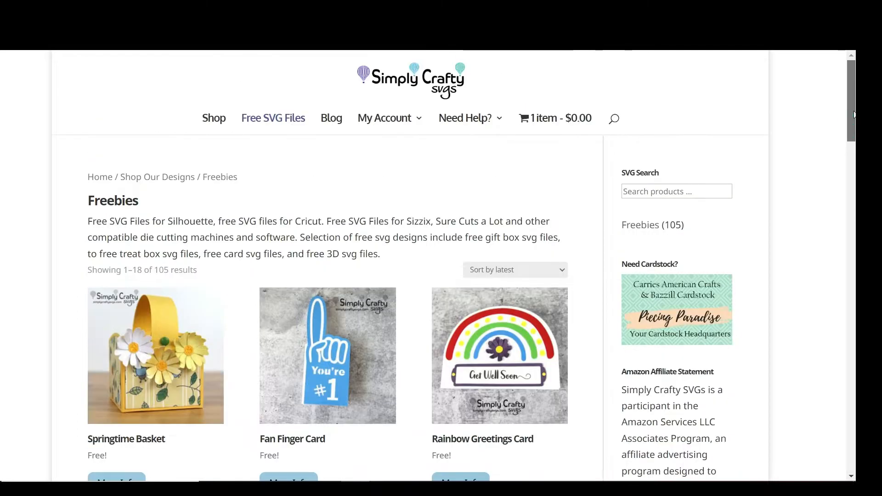
left_click(714, 195)
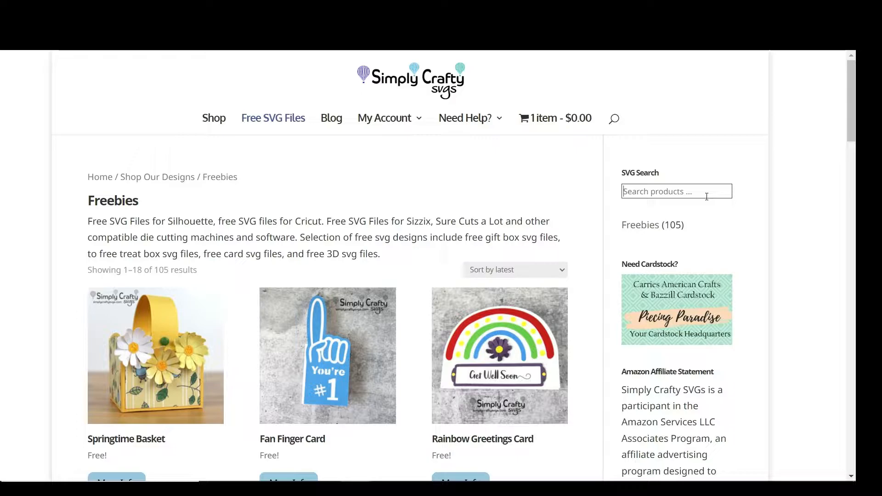
type("tulip")
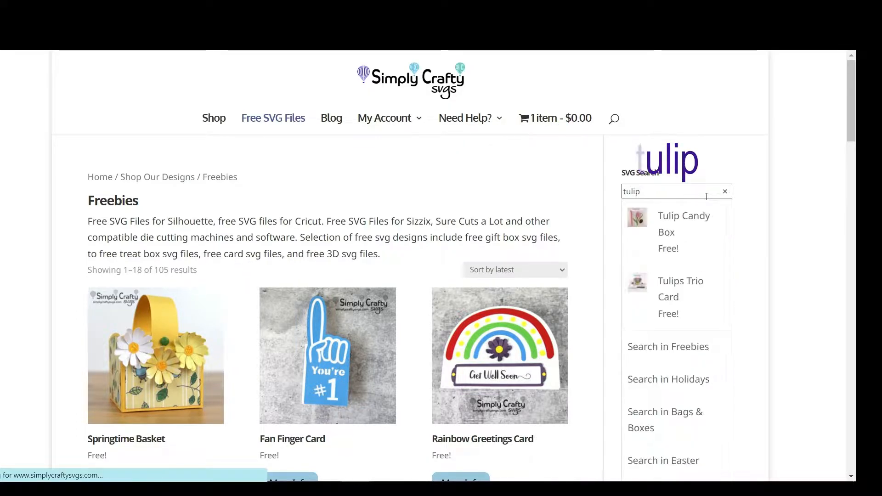
key("Return")
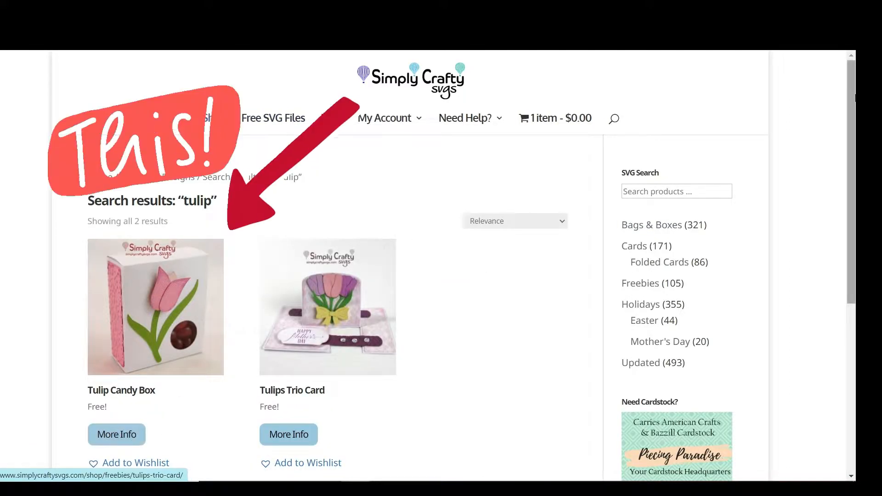
Step: Add the free Tulip Candy Box design to the cart
scroll(853, 147, "down", 3)
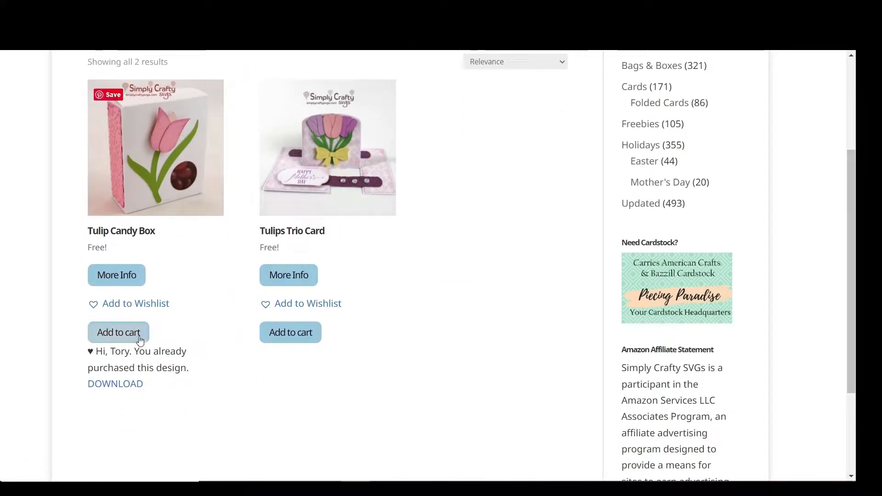
left_click(137, 338)
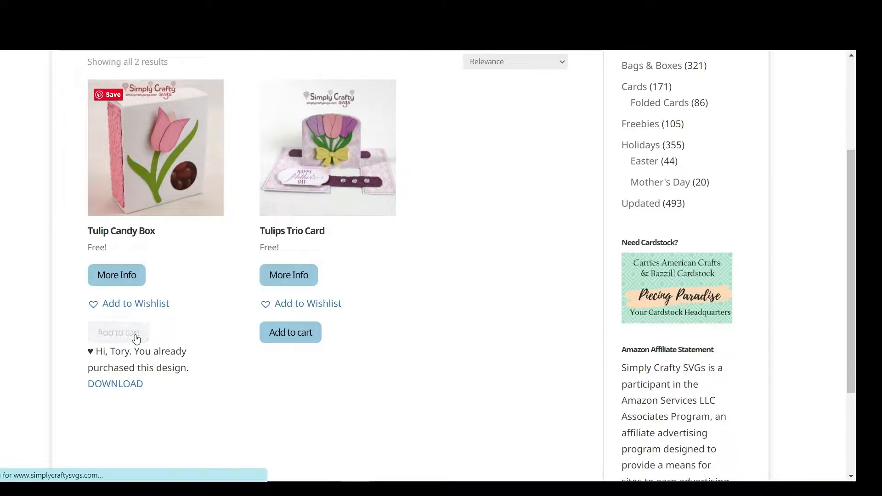
left_click_drag(848, 144, 849, 179)
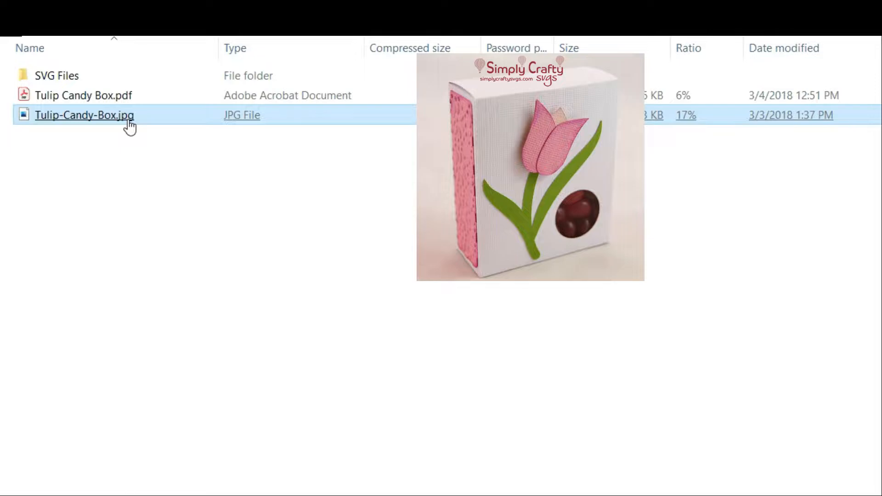
Step: Open the SVG Files folder of the downloaded design and look over tulip_and_panels.svg and tulip_box.svg
left_click(112, 104)
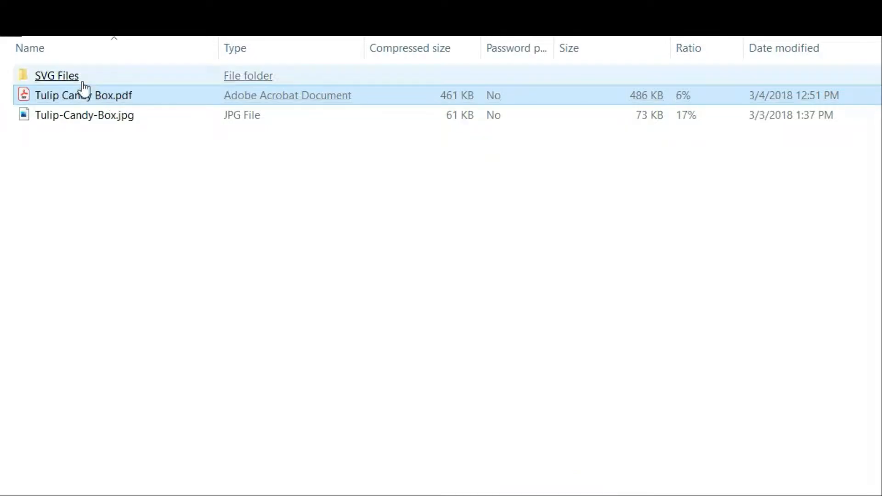
left_click(76, 81)
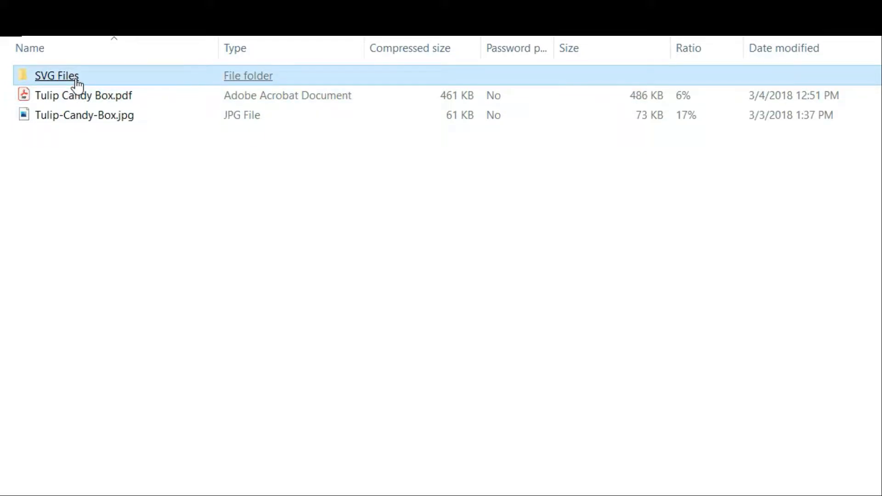
double_click(76, 79)
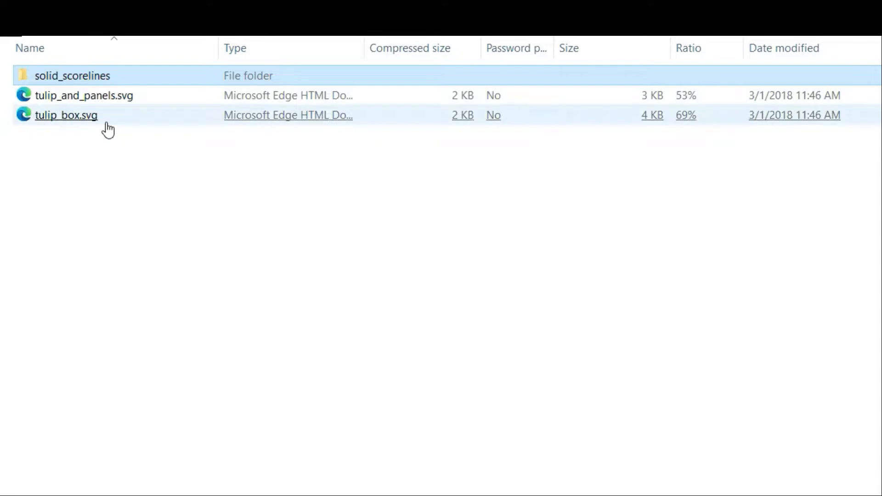
left_click(119, 108)
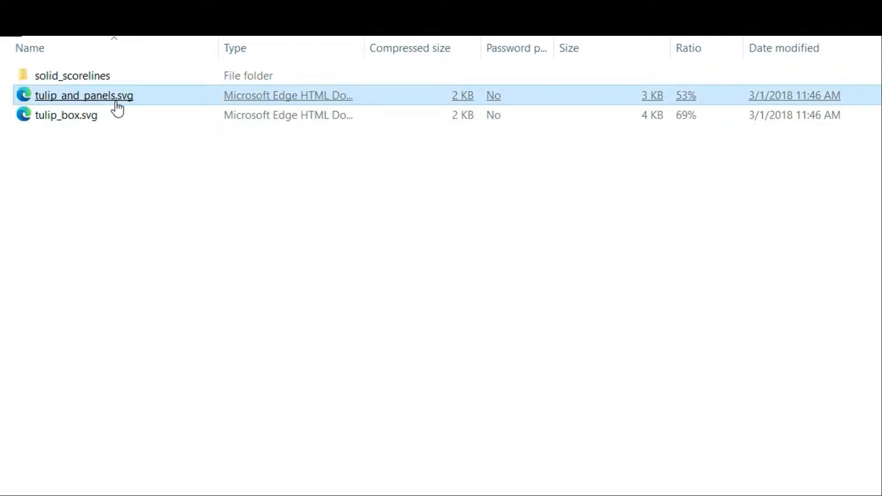
left_click(74, 124)
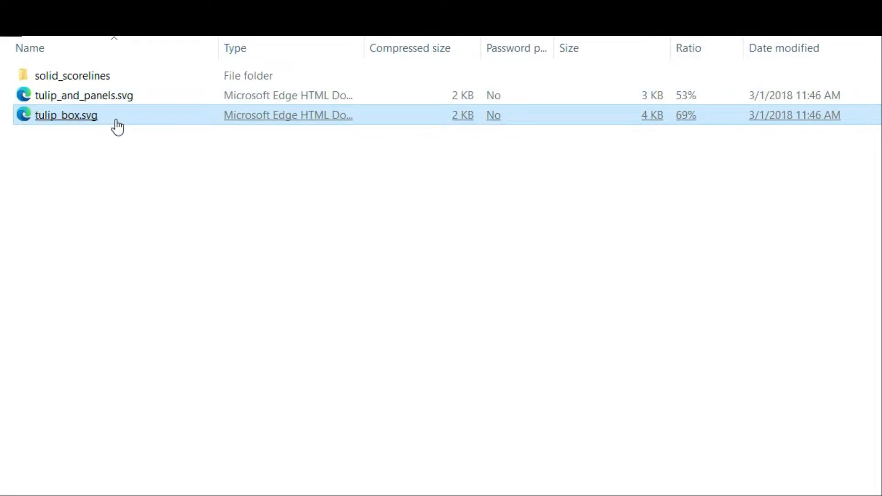
Step: Open tulip_box_solidlines.svg from the solid_scorelines folder to view the box template
left_click(98, 81)
double_click(96, 81)
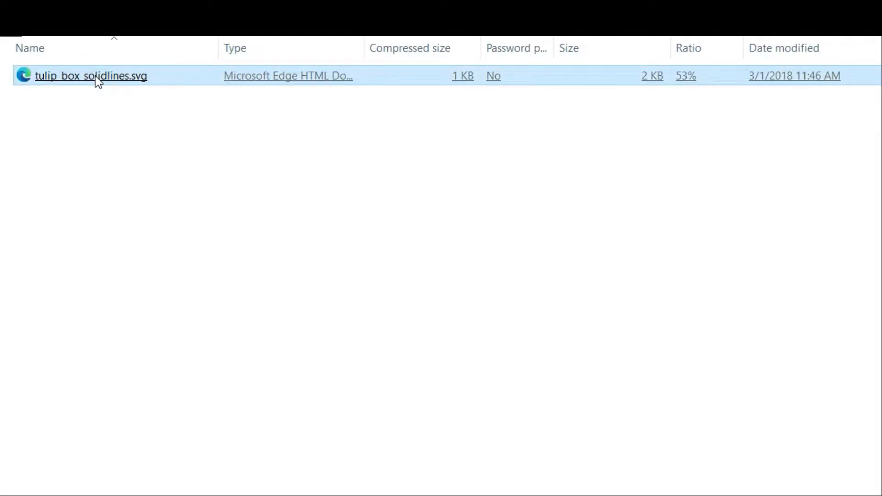
left_click(134, 89)
double_click(134, 90)
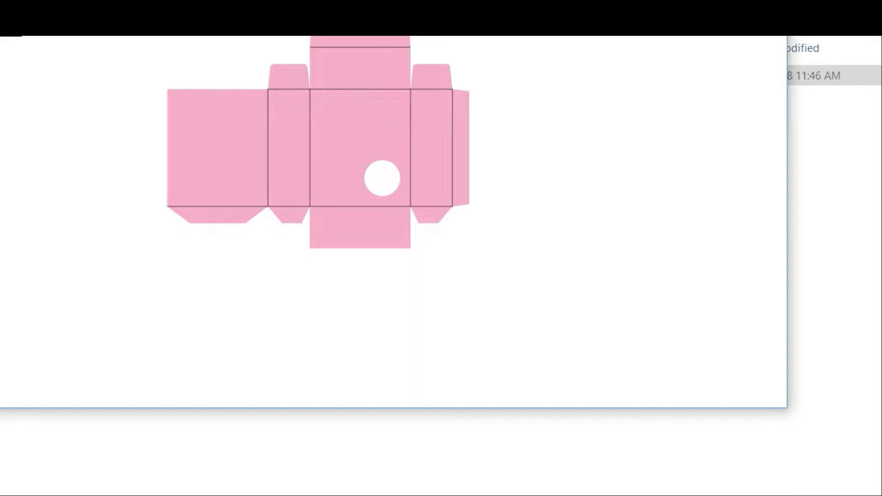
Step: Close the template preview, return to the SVG Files folder and point out the tulip_box.svg and tulip_and_panels.svg files
key("alt+F4")
key("alt+Up")
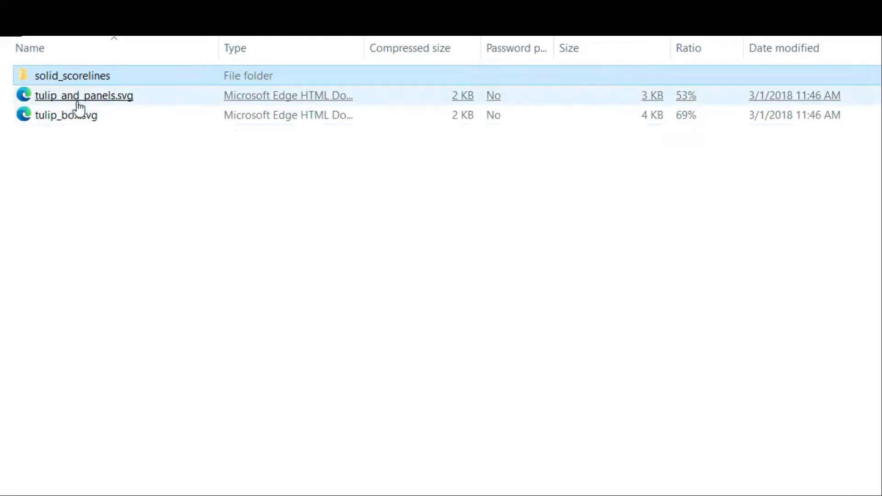
left_click(80, 116)
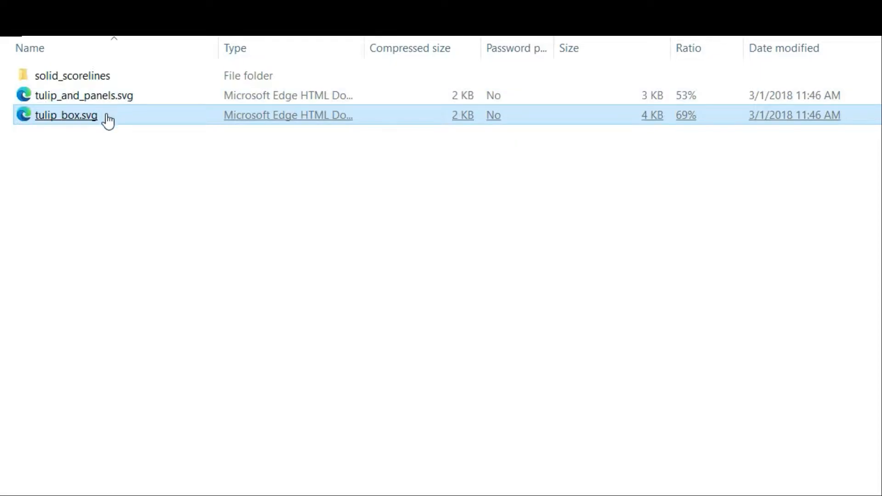
left_click(120, 98)
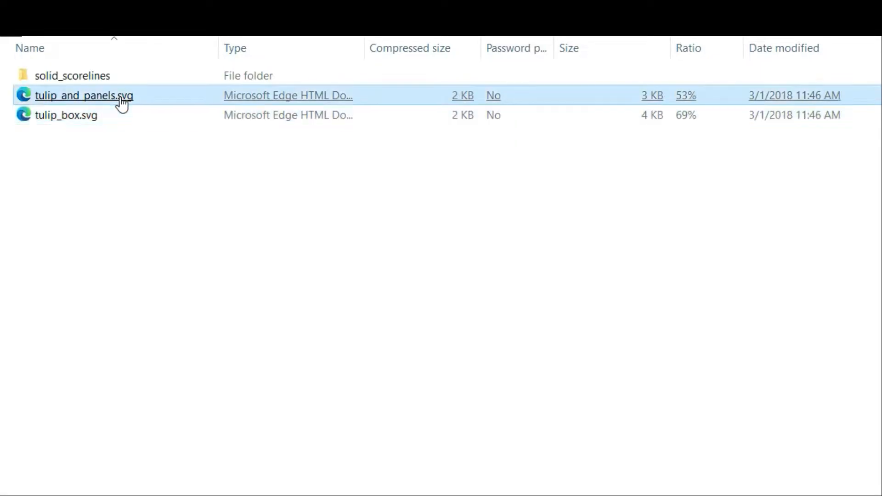
left_click(99, 121)
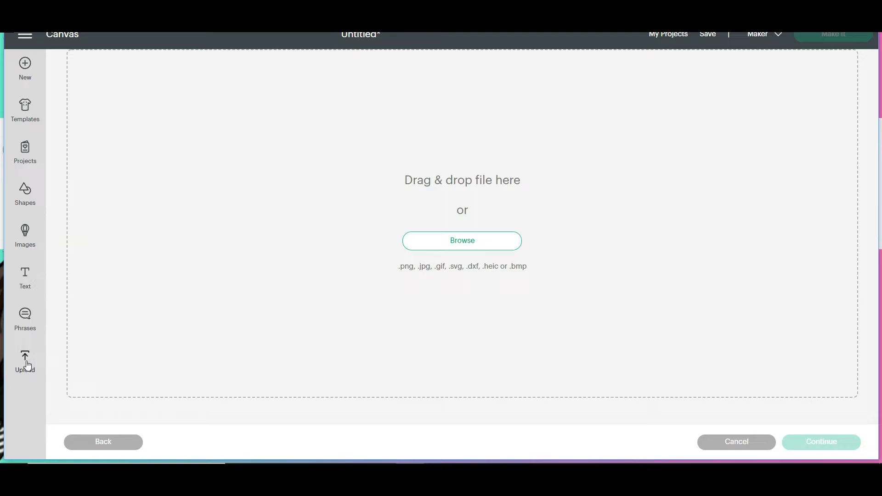
Step: In Cricut Design Space, add the uploaded tulip-and-panels and tulip_box images from the recent uploads to the canvas together
left_click(25, 361)
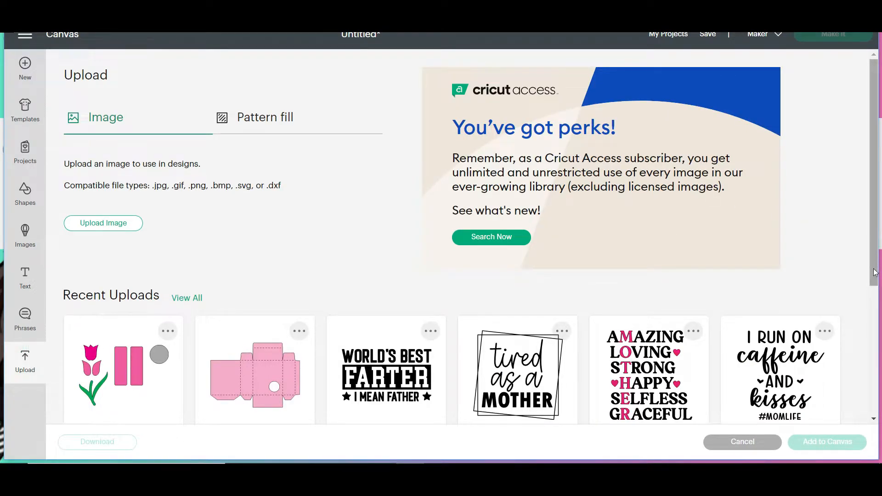
scroll(874, 271, "down", 2)
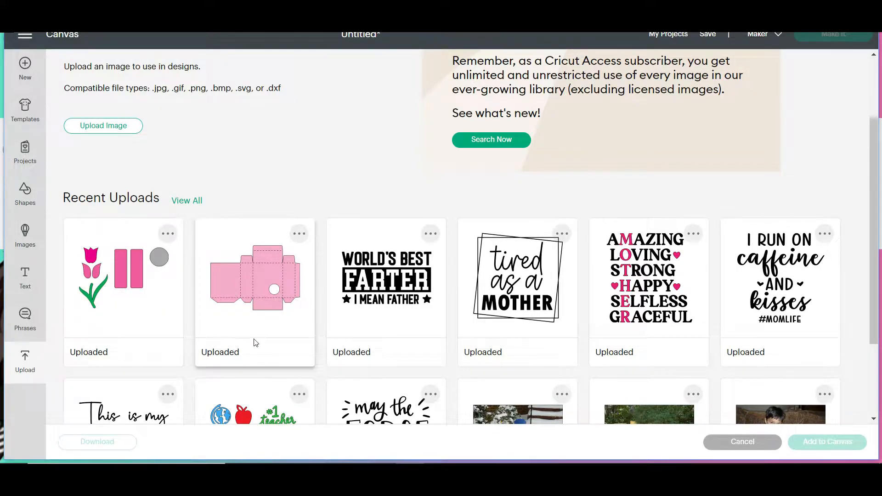
left_click(103, 327)
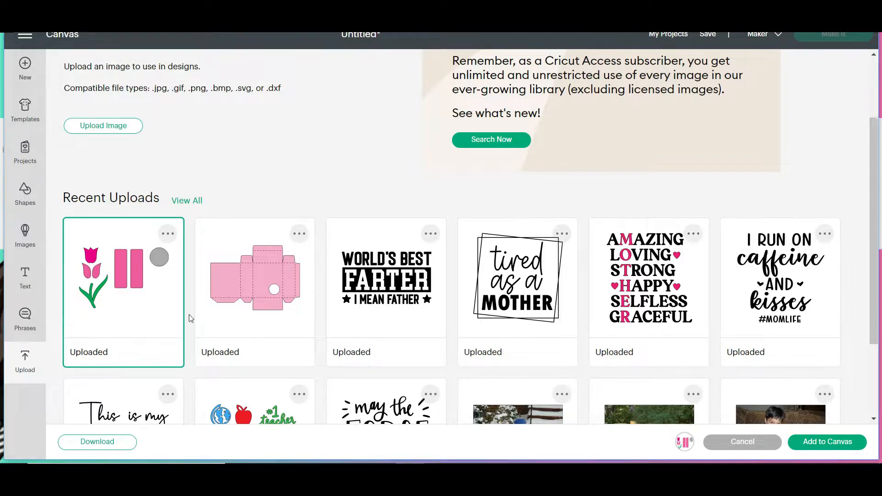
left_click(255, 315)
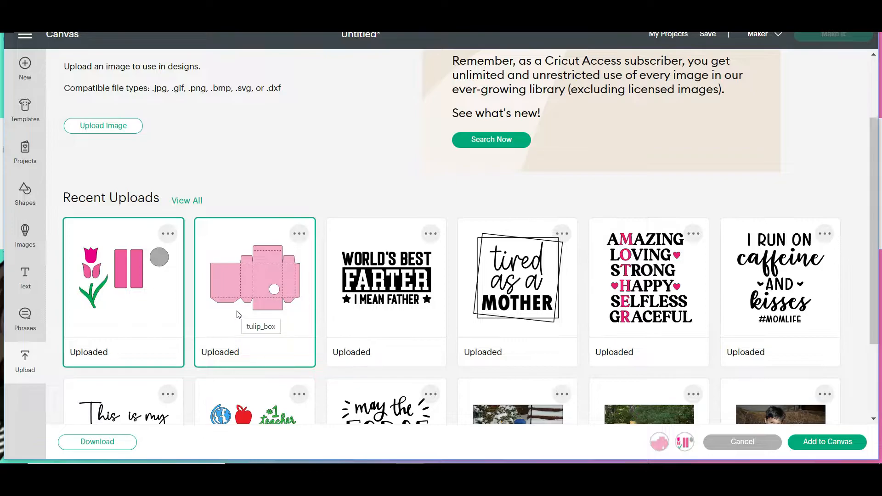
left_click(816, 444)
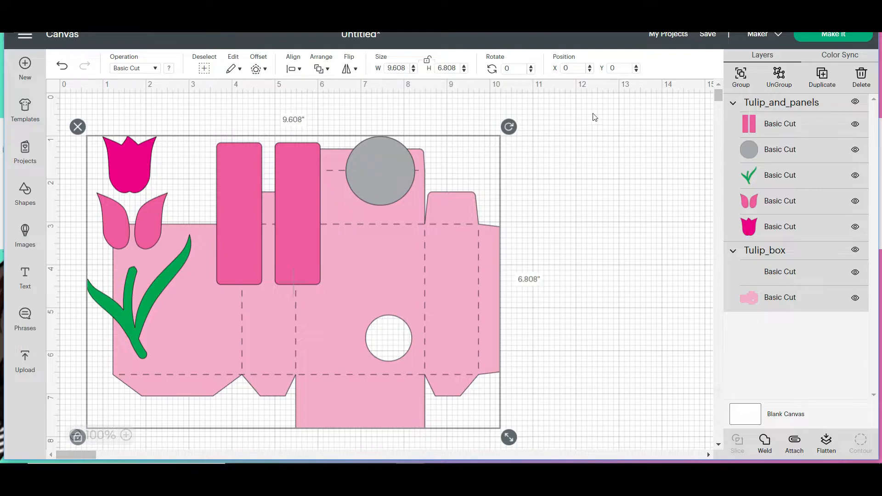
Step: Save the project with the title "Tulip candy box" and deselect the artwork on the canvas
left_click(708, 35)
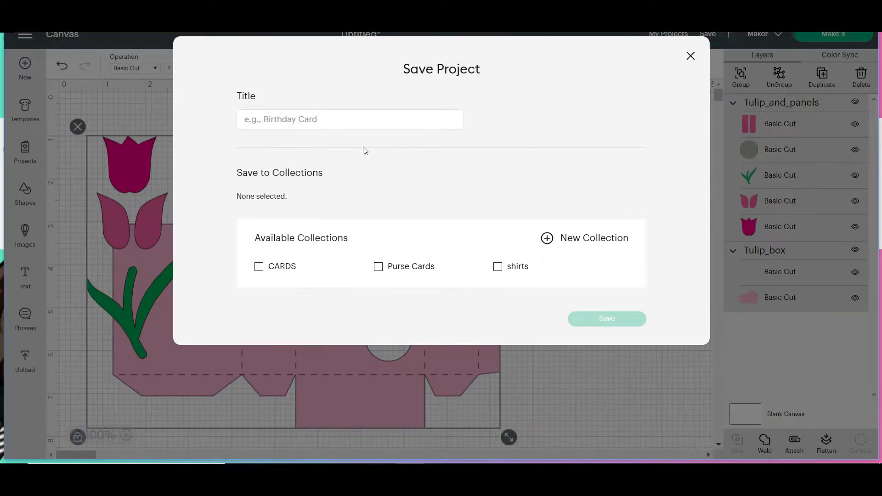
left_click(364, 119)
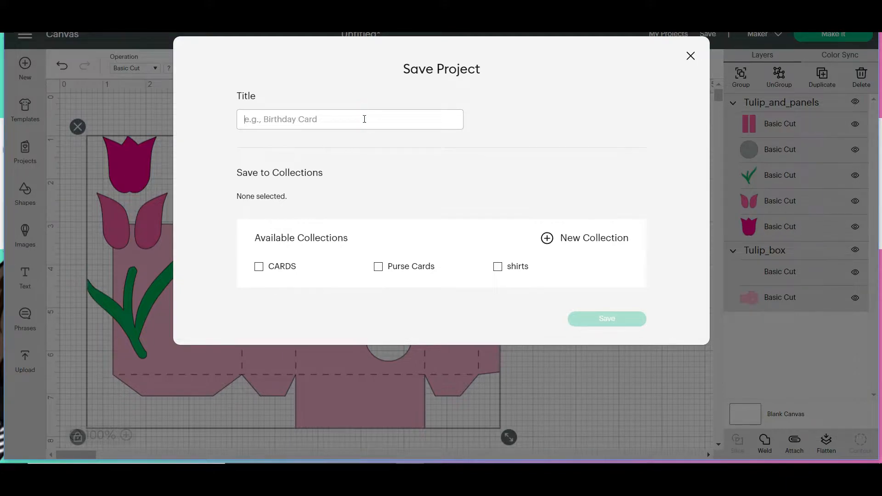
type("Tulip ca")
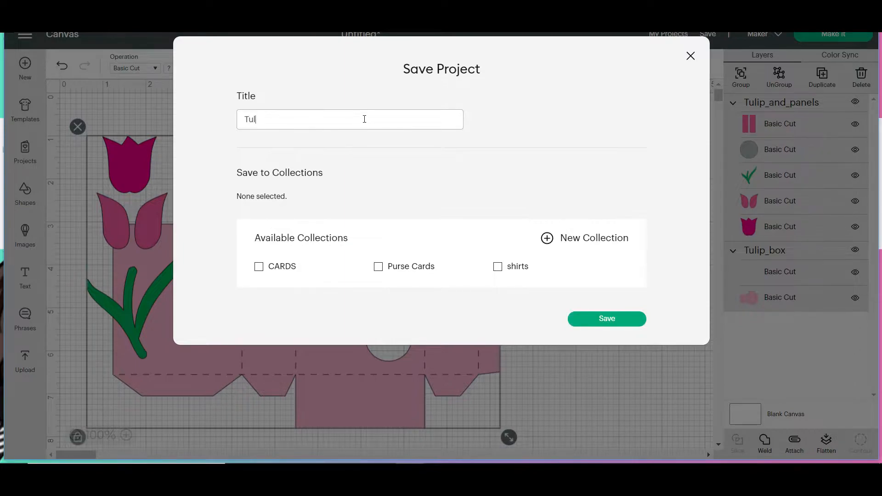
type("ndy box")
left_click(602, 319)
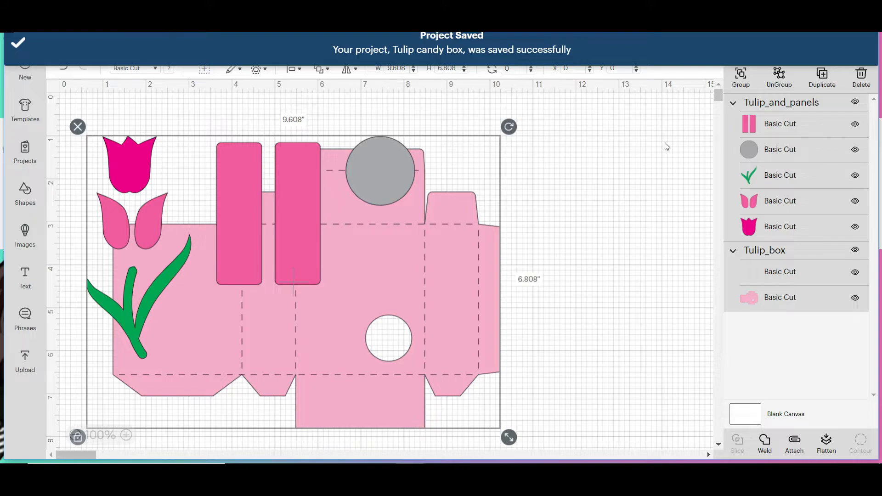
left_click(674, 140)
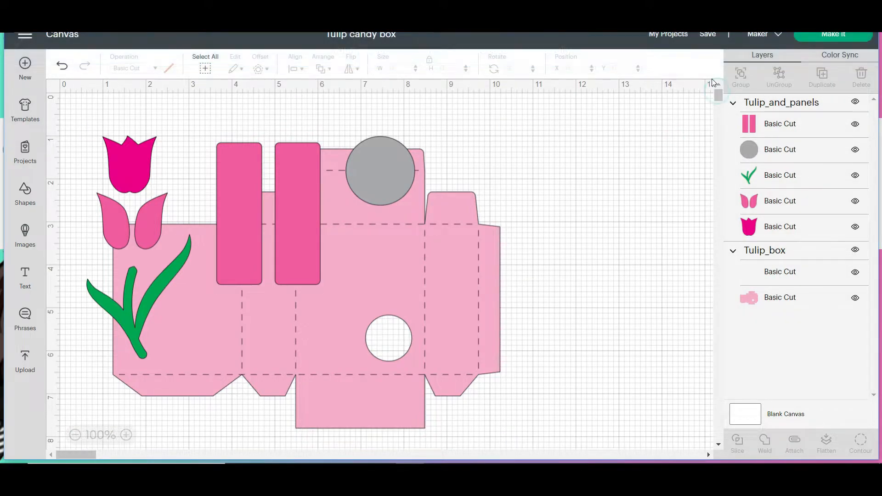
Step: Open the saved "Tulip candy box" project from the project library for customizing on the canvas
left_click(674, 37)
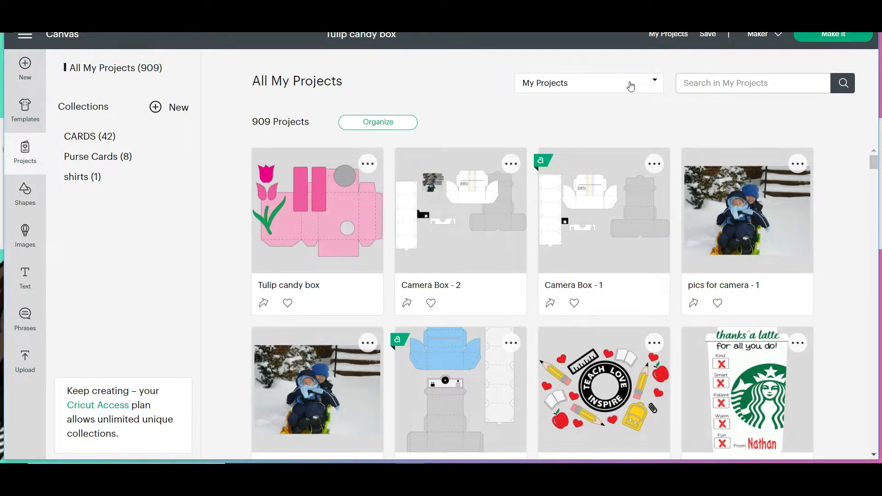
left_click(647, 85)
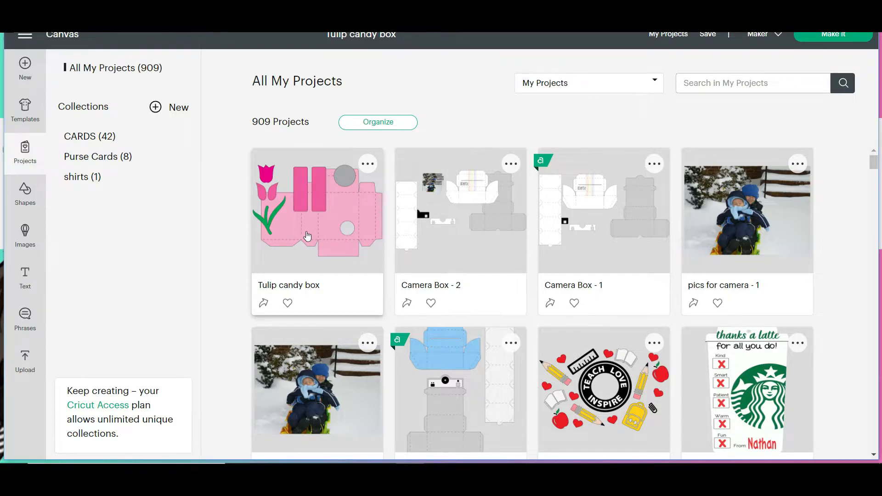
left_click(339, 249)
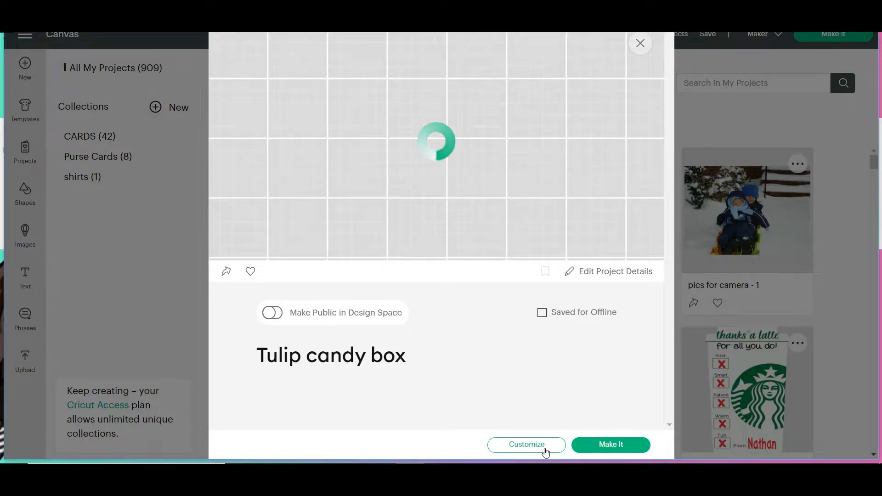
left_click(545, 450)
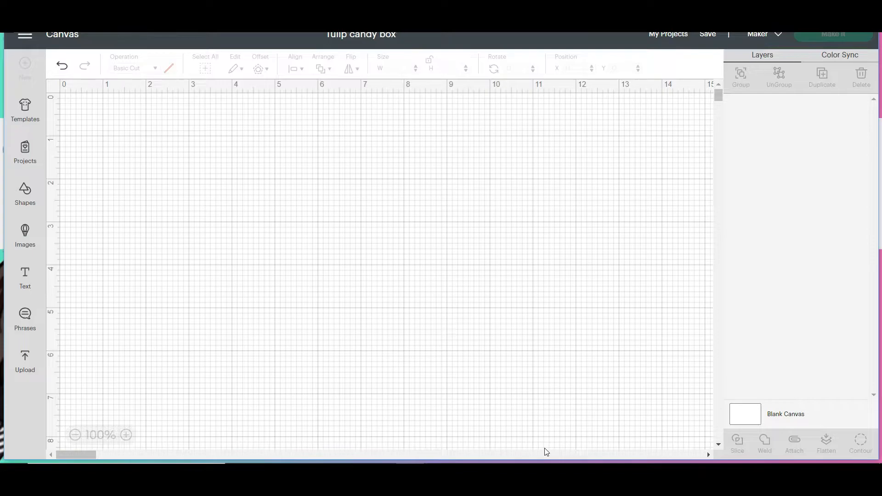
Step: Move the Tulip_box template about 4 inches to the right, away from the tulip pieces
left_click(434, 250)
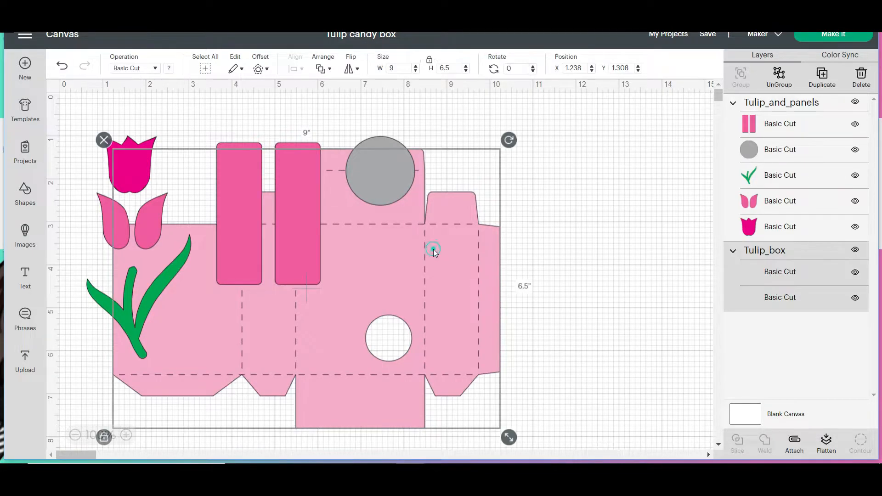
left_click_drag(435, 250, 607, 252)
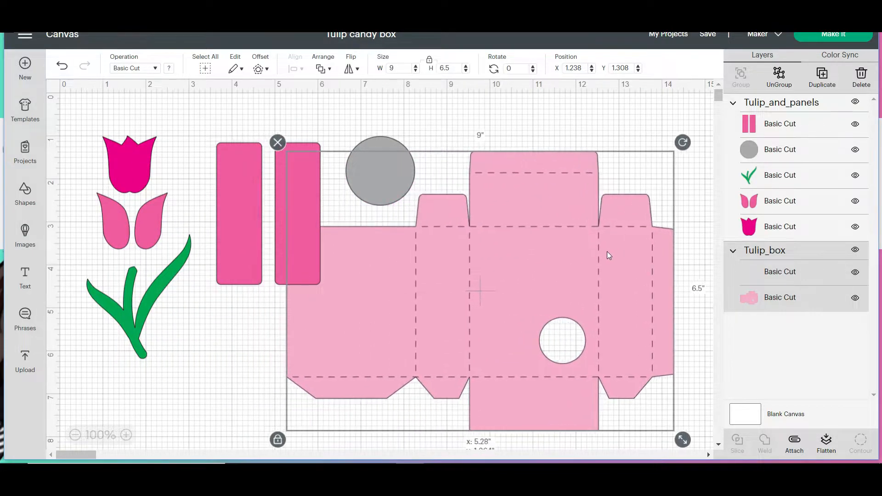
Step: Change the Tulip_box cut layer's material color to white and deselect it
left_click(744, 305)
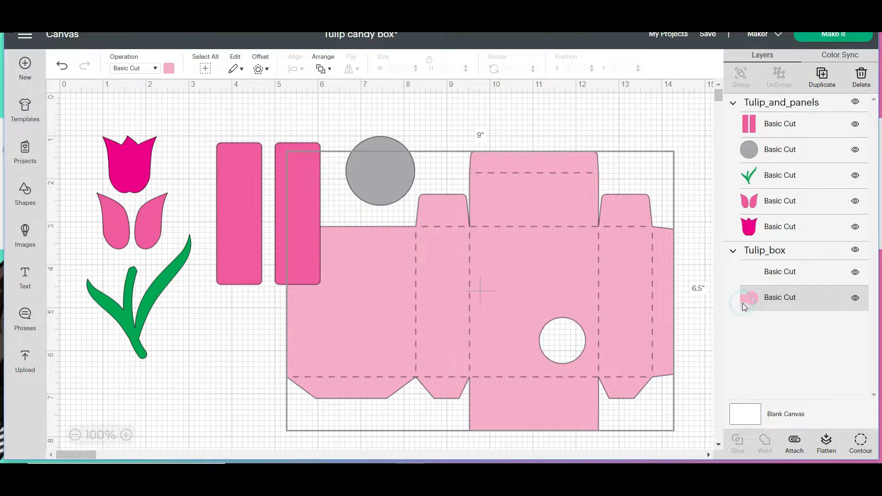
left_click(168, 69)
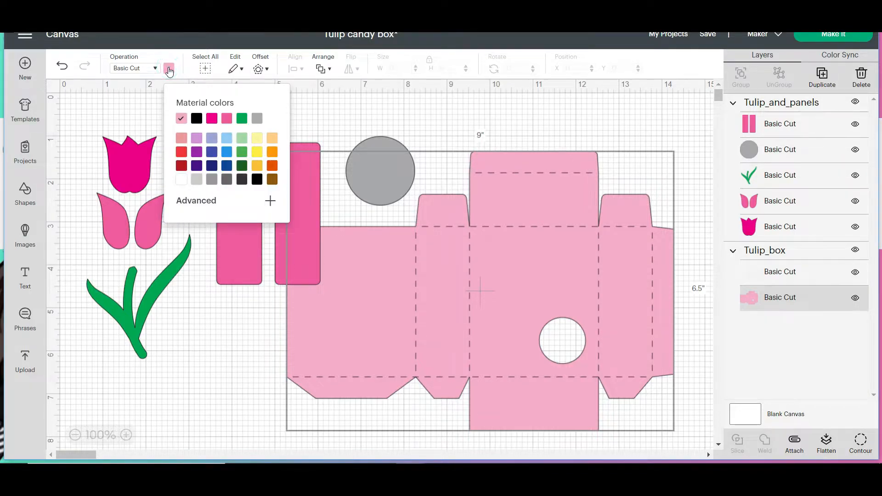
left_click(181, 179)
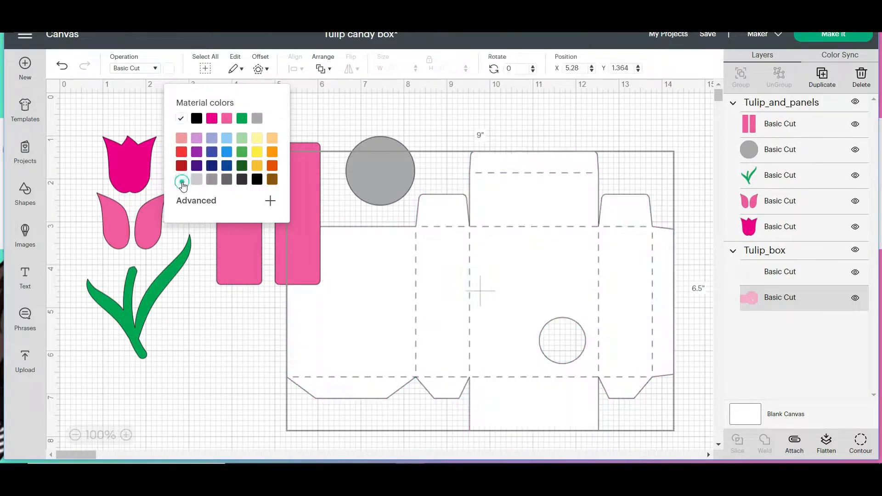
left_click(580, 112)
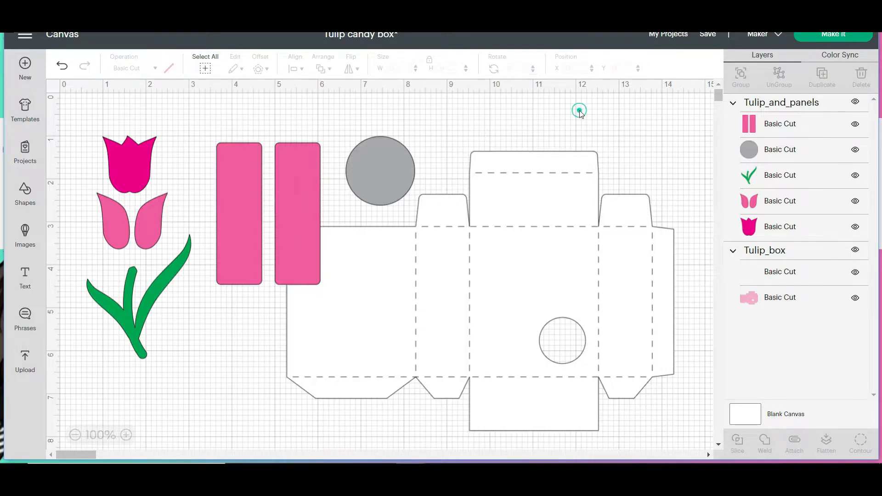
Step: Recolor the two rectangular panels to the light red material color and deselect them
left_click(298, 253)
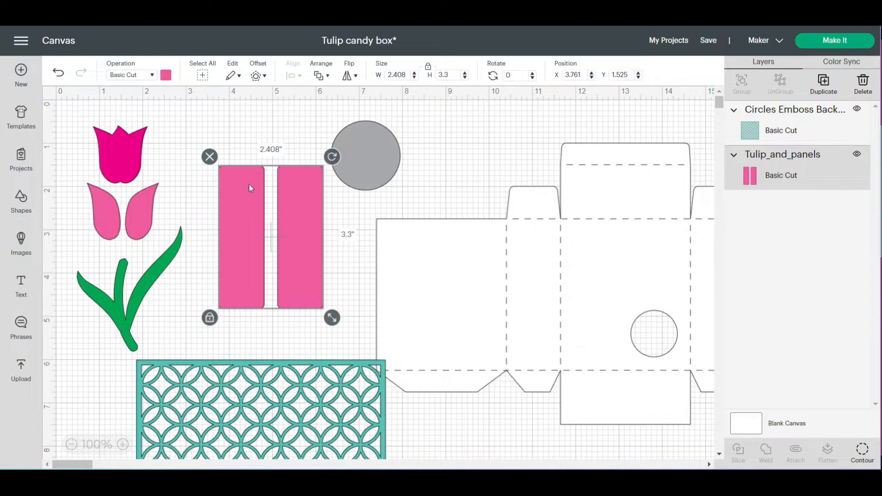
left_click(166, 75)
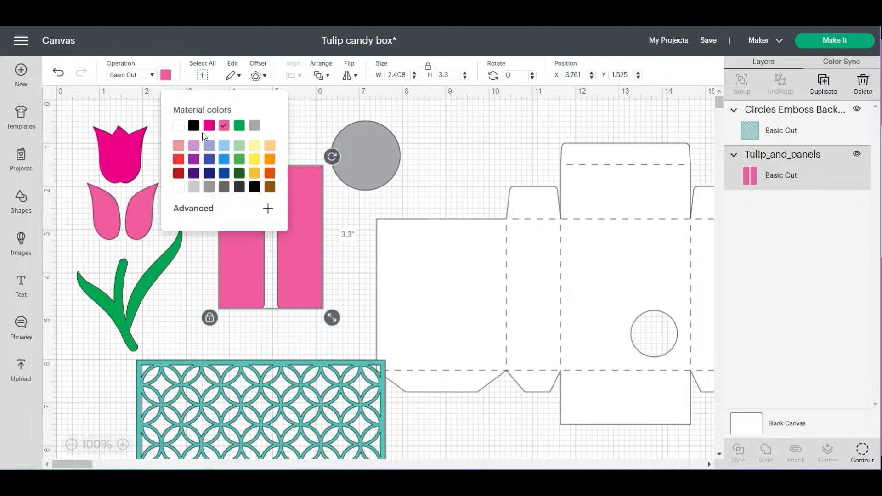
left_click(179, 145)
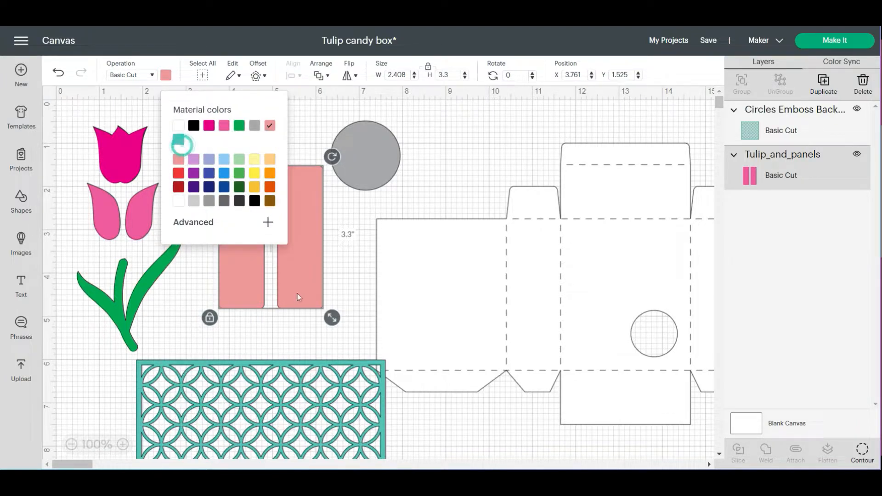
left_click(349, 273)
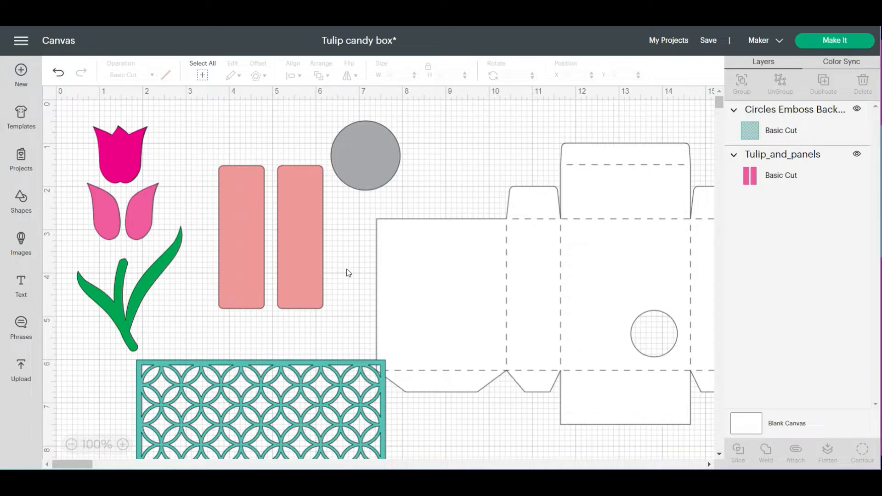
Step: Spread out the tulip, petals, leaves, panels and box template to clear working space above the teal circles pattern
left_click(123, 211)
left_click_drag(121, 140, 127, 130)
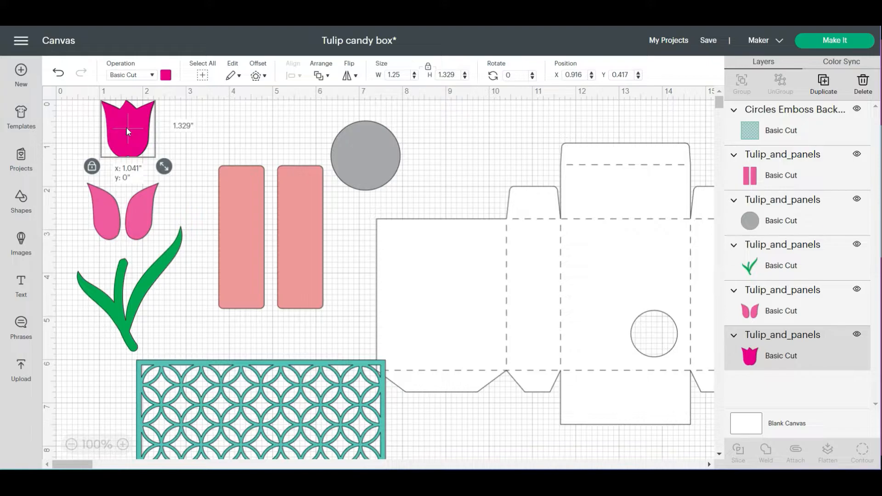
left_click_drag(126, 128, 127, 134)
left_click(101, 214)
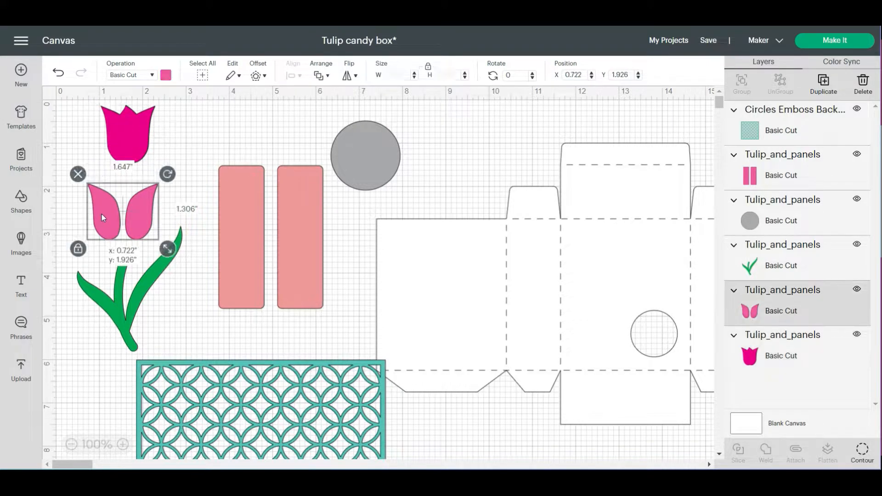
left_click_drag(123, 301, 479, 176)
left_click_drag(448, 331, 514, 274)
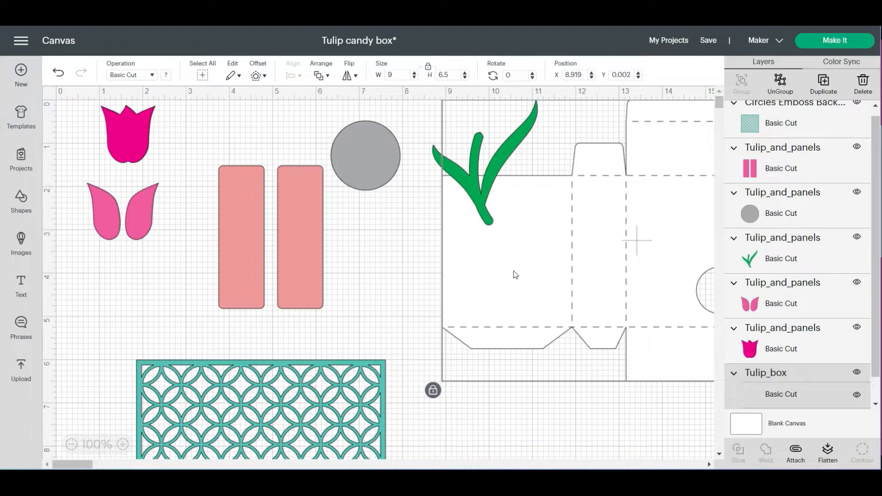
left_click_drag(148, 214, 166, 271)
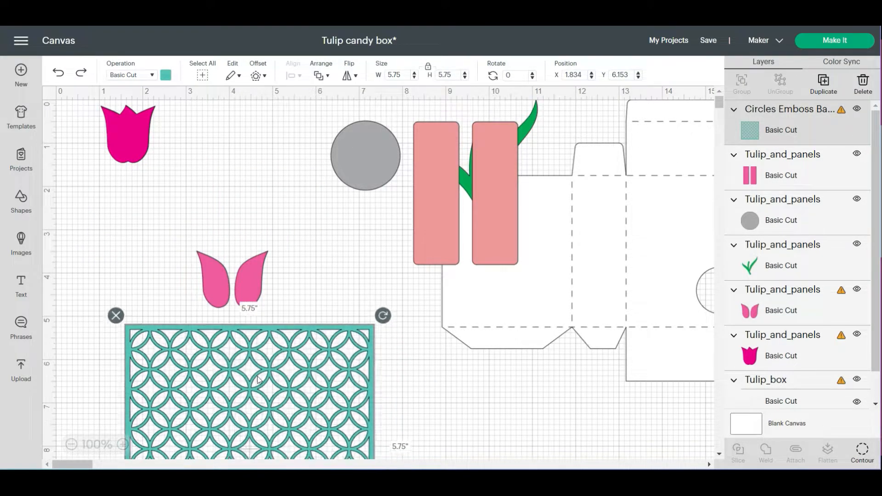
left_click_drag(261, 385, 260, 425)
Step: Duplicate the tulip petals, setting one pair aside beside the tulip and placing the other over the circles pattern
left_click(231, 298)
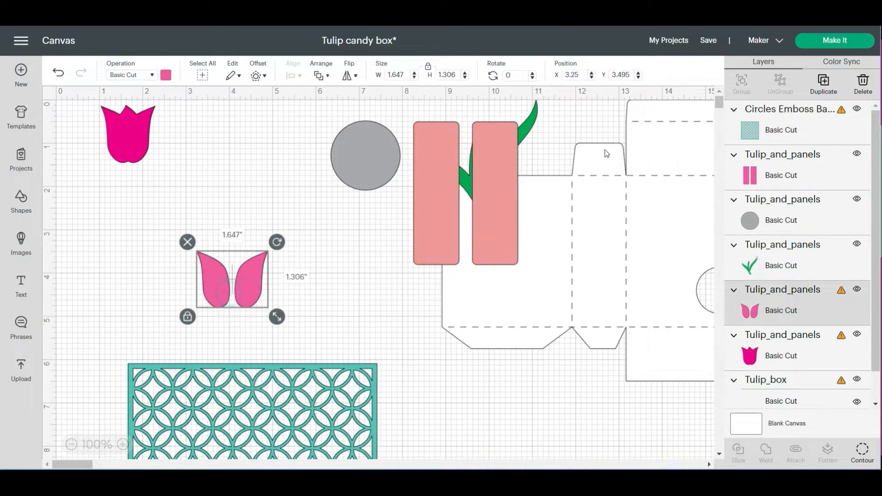
left_click(826, 81)
left_click_drag(258, 295, 263, 148)
left_click_drag(265, 367, 262, 317)
left_click_drag(247, 275, 250, 375)
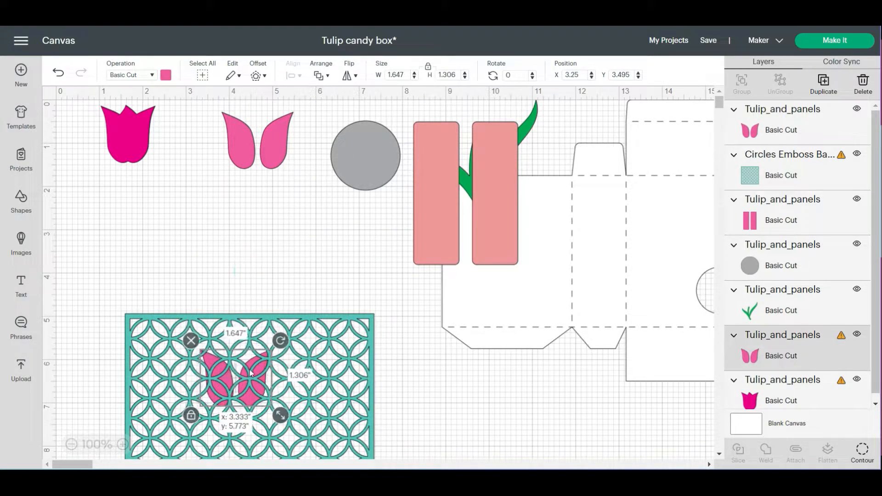
Step: Bring the overlapping petals to the front, slice them with the circles pattern, and delete the leftover pattern background
left_click(321, 77)
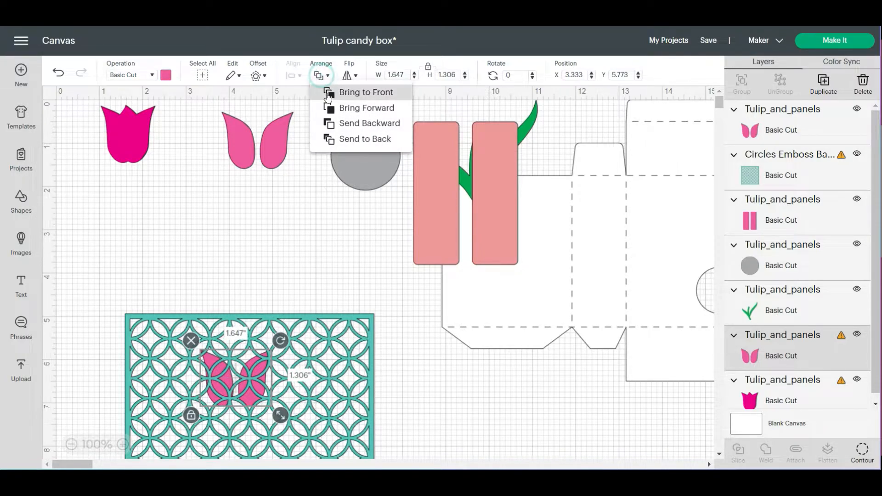
left_click(327, 89)
left_click_drag(177, 292, 311, 432)
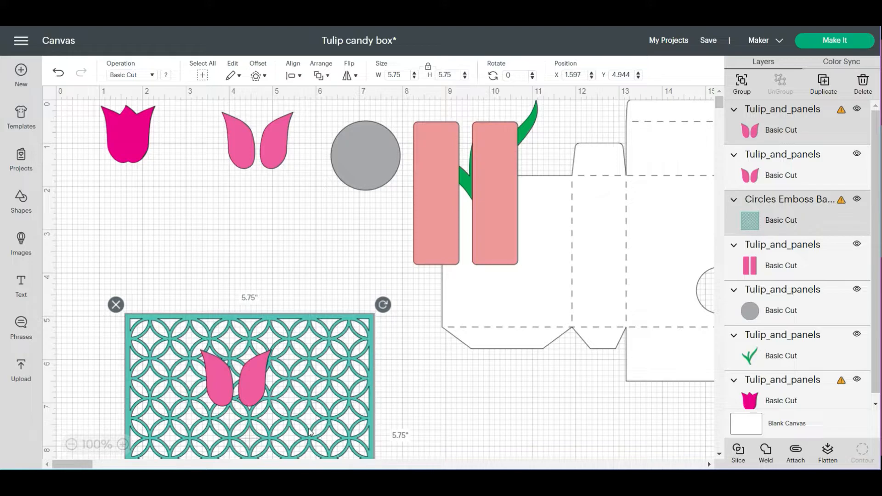
left_click(737, 452)
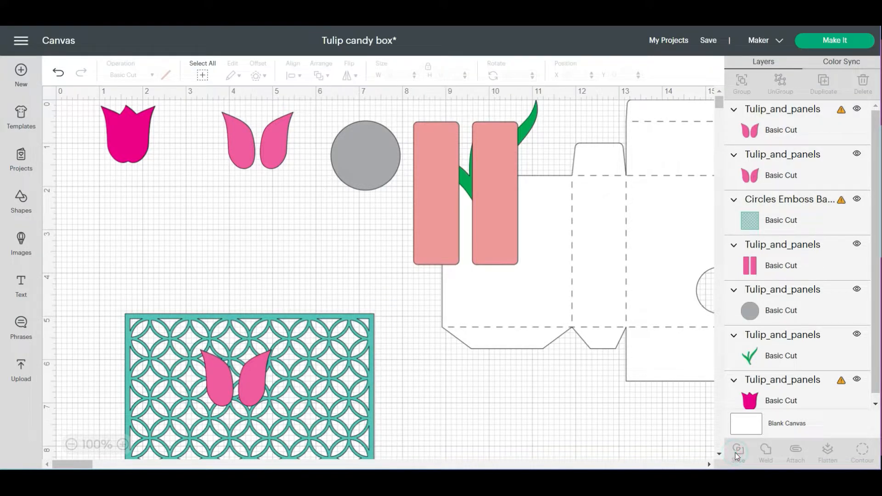
left_click(148, 339)
left_click(115, 304)
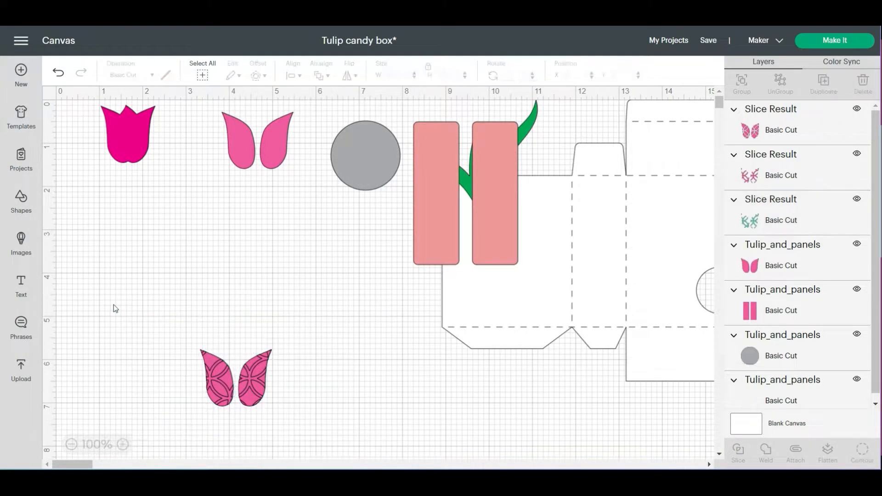
Step: Set all the petal-shaped slice results to the Deboss operation and attach them together
left_click_drag(185, 338, 302, 417)
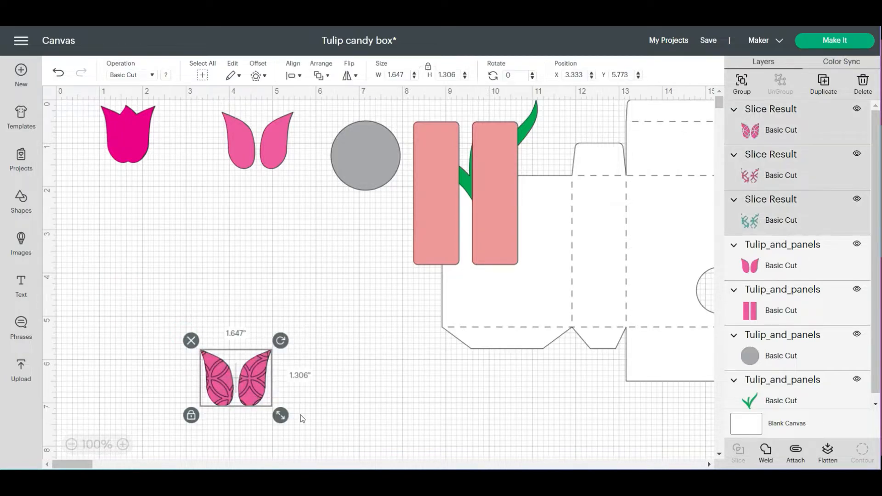
left_click(153, 77)
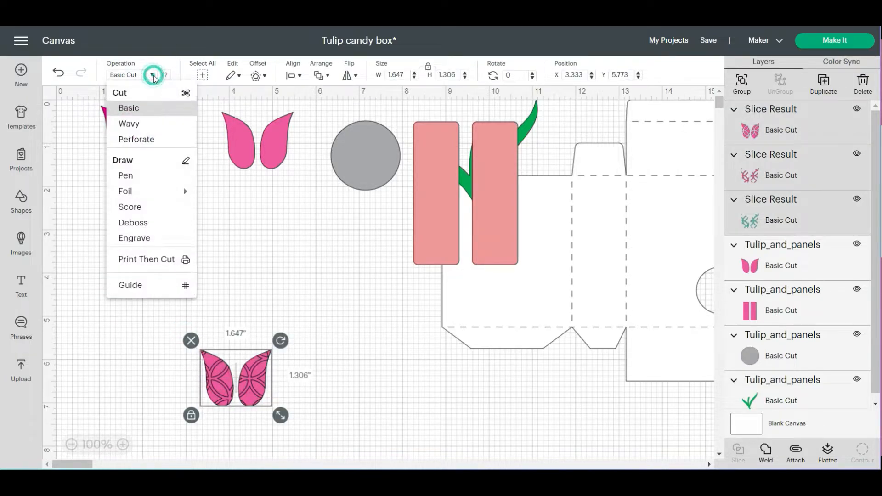
left_click(153, 225)
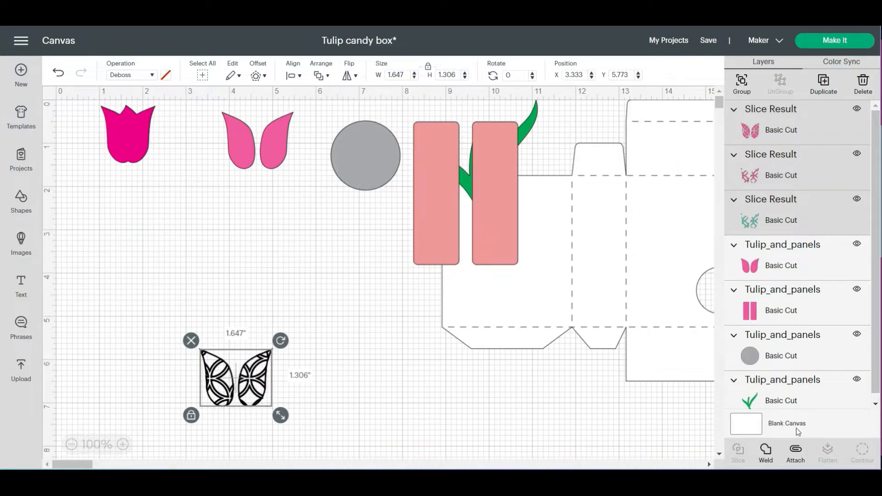
left_click(795, 452)
Step: Align the plain pink petals beneath the debossed circle pattern and attach the two together
left_click_drag(281, 148, 257, 382)
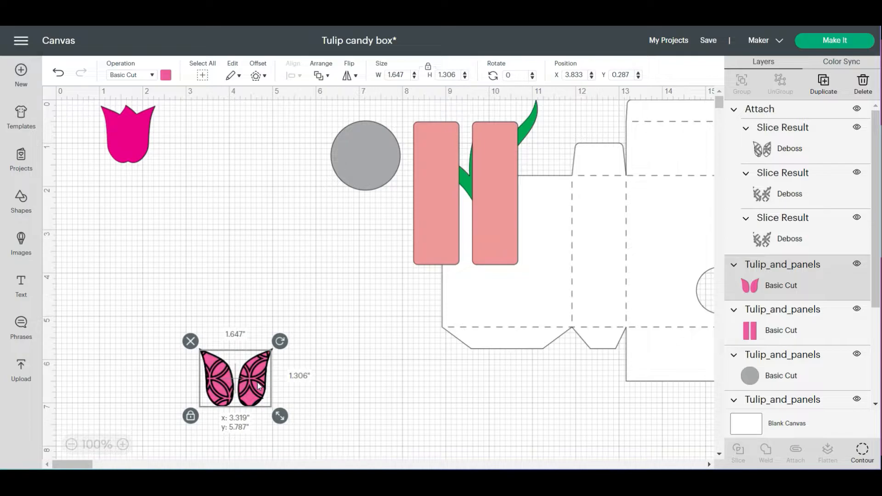
left_click_drag(257, 382, 257, 383)
left_click(223, 317)
left_click_drag(199, 325, 270, 424)
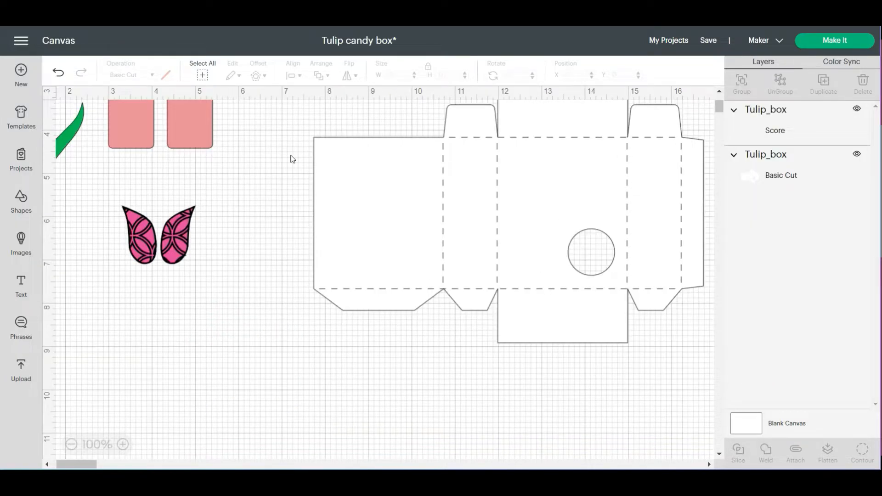
Step: Attach the box template's score lines to its cut outline, and send the project on to be made
left_click(453, 260)
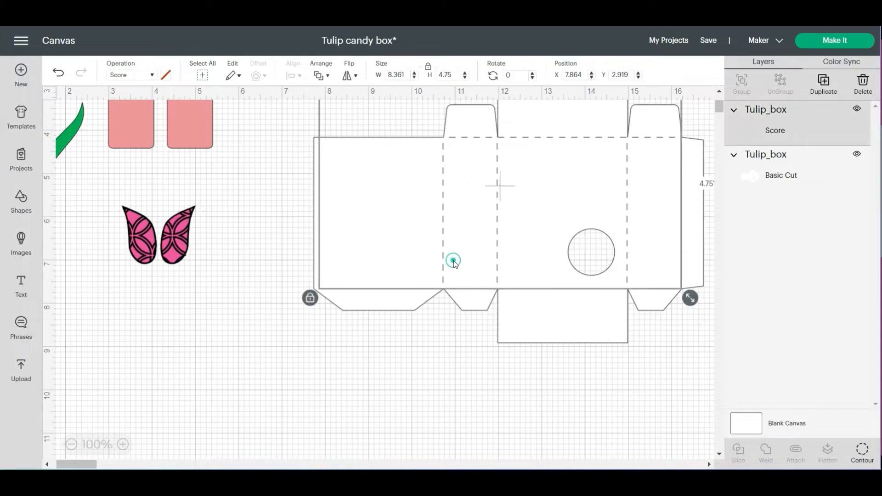
left_click(267, 213)
left_click_drag(303, 120, 585, 350)
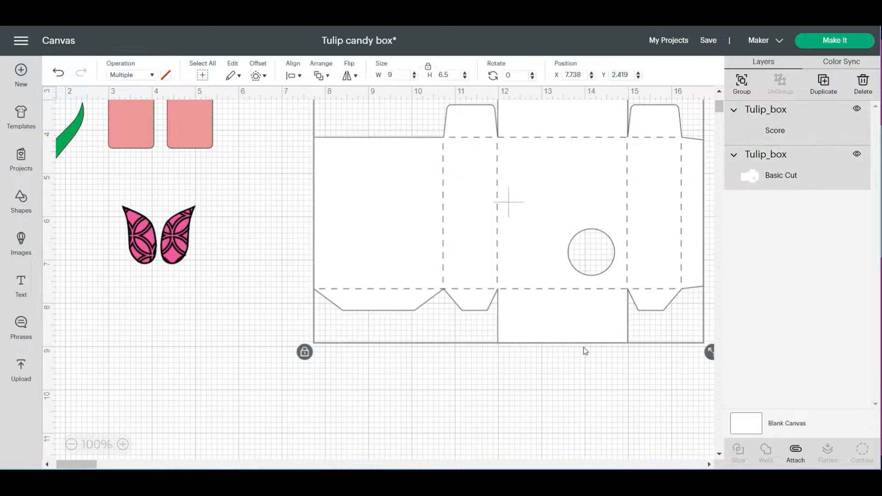
left_click(796, 458)
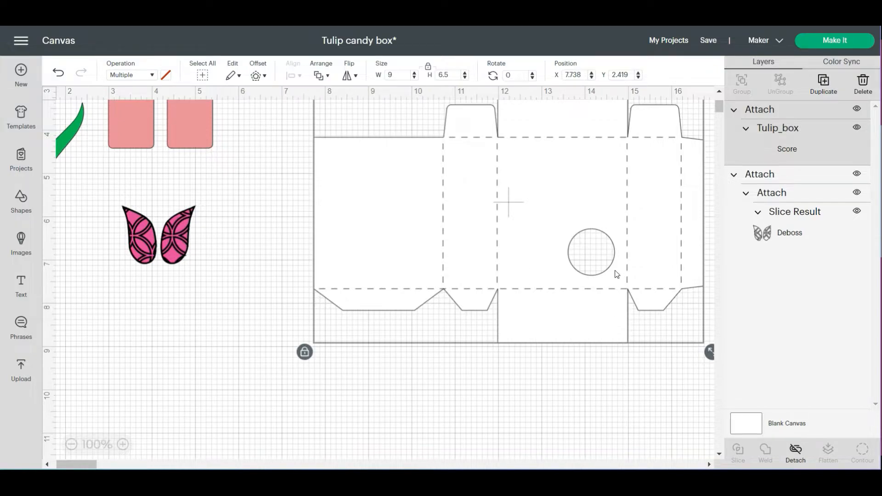
left_click(857, 46)
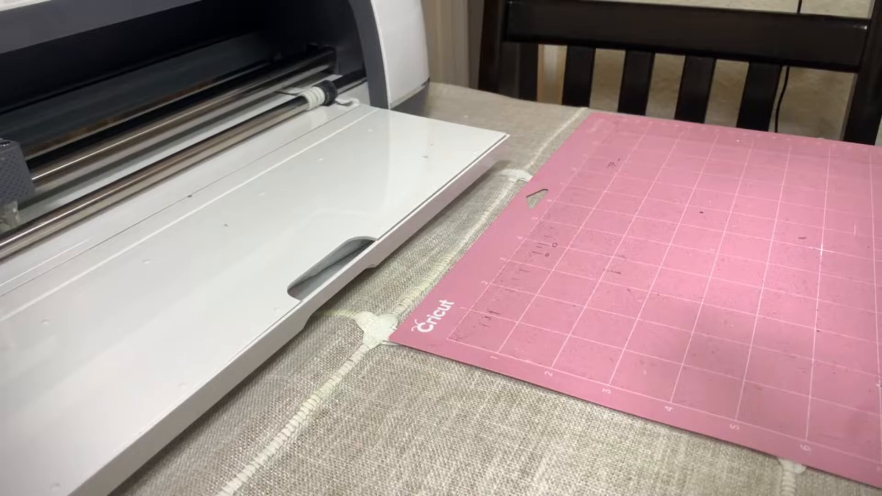